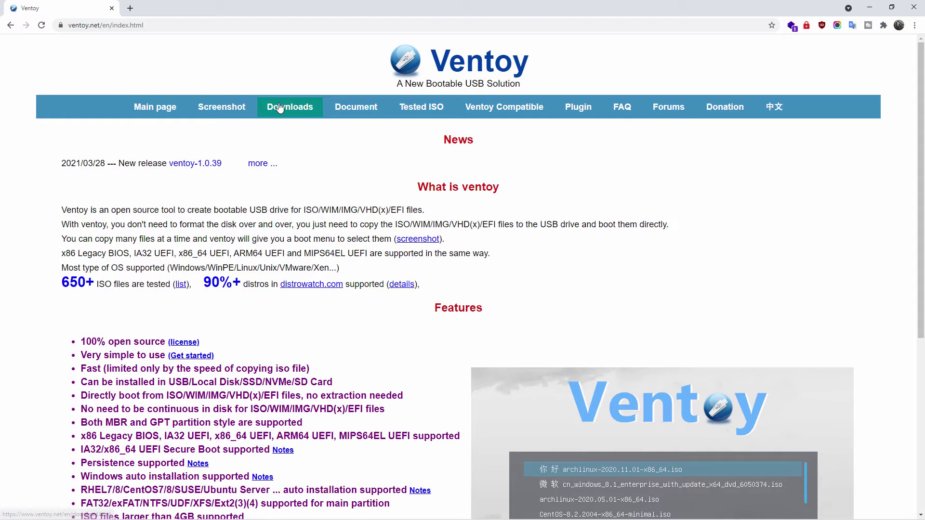
Download ventoy-1.0.39-windows.zip from Ventoy's GitHub releases page into the Downloads folder and close the releases page
left_click(279, 107)
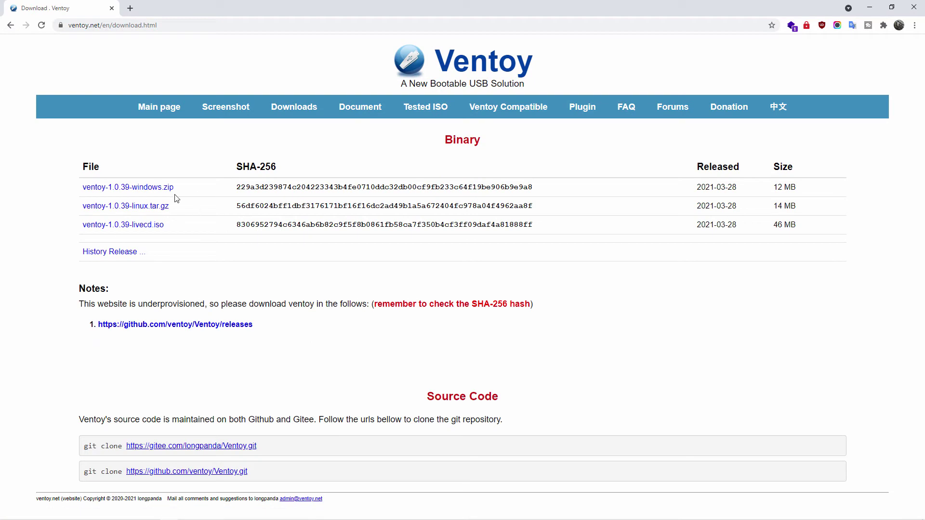
left_click(150, 191)
scroll(417, 260, "down", 5)
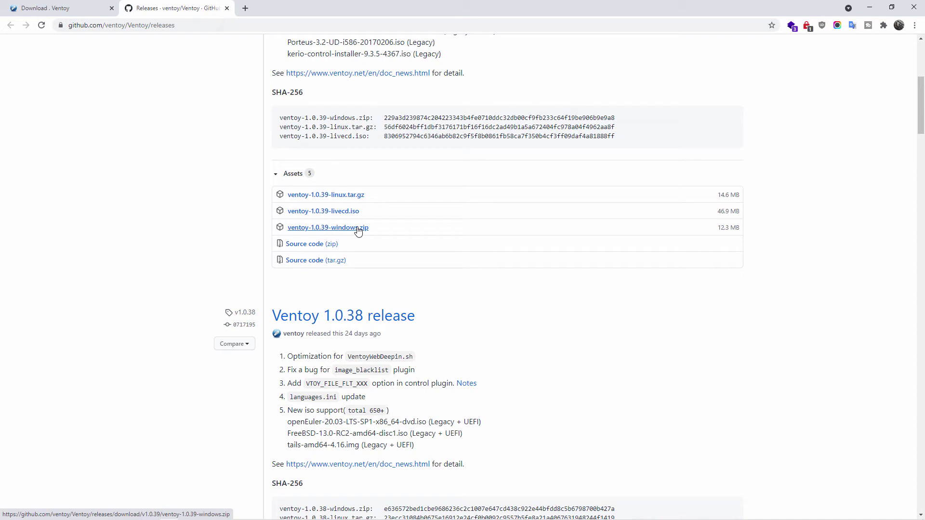
left_click(358, 231)
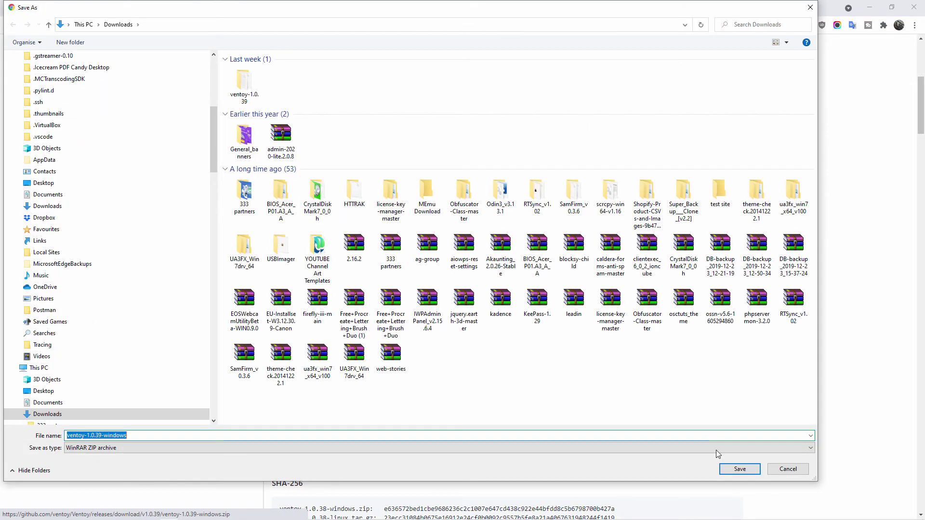
left_click(736, 473)
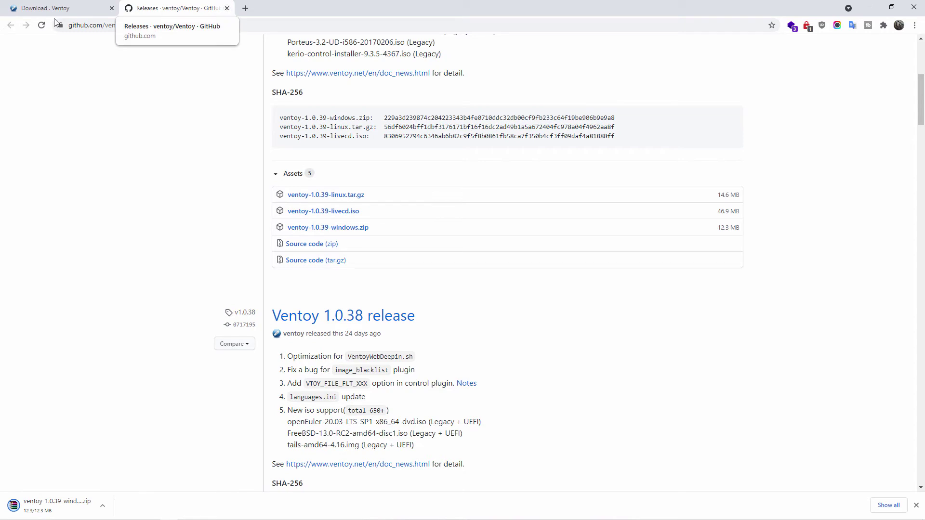
left_click(227, 9)
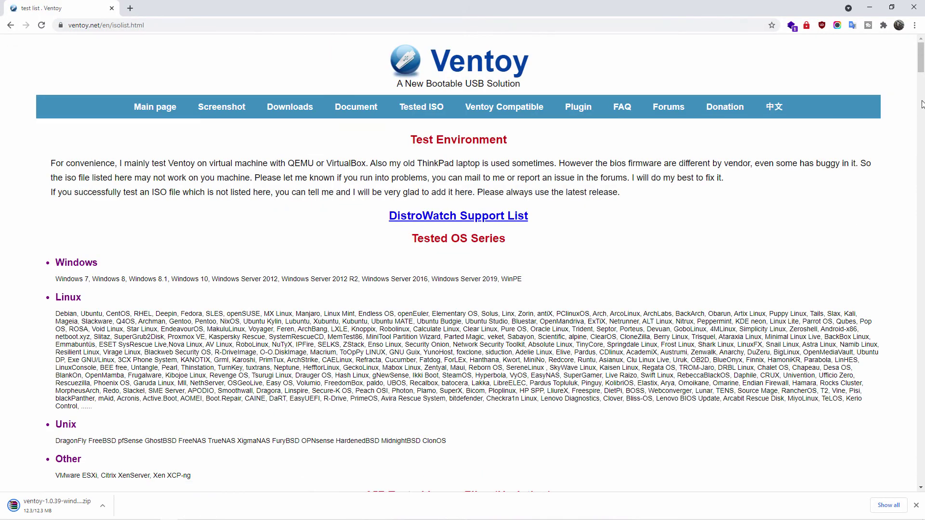
Examine Ventoy's list of tested operating systems and image files, including the Windows and Linux entries
left_click_drag(923, 67, 923, 71)
scroll(922, 74, "down", 16)
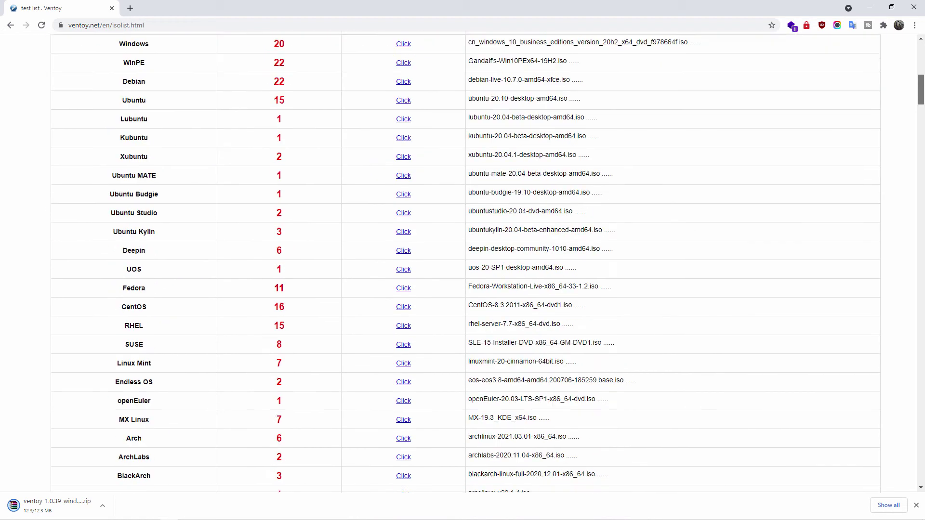
scroll(922, 119, "up", 15)
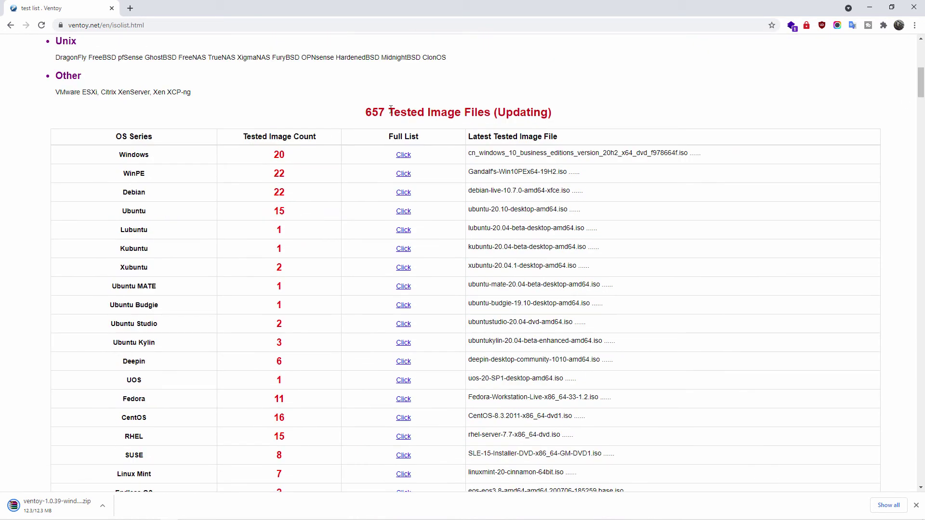
double_click(273, 155)
double_click(117, 155)
scroll(714, 196, "down", 3)
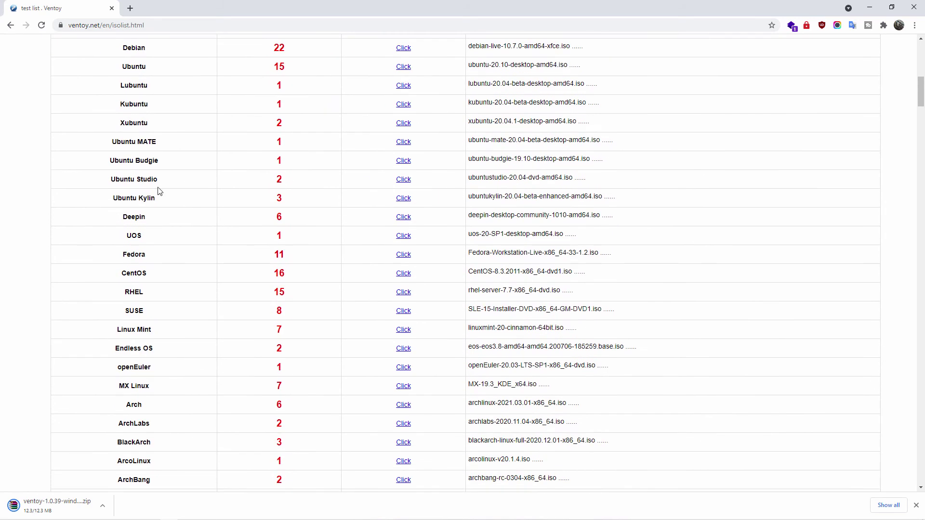
left_click_drag(220, 135, 295, 208)
scroll(470, 272, "down", 5)
scroll(470, 273, "down", 9)
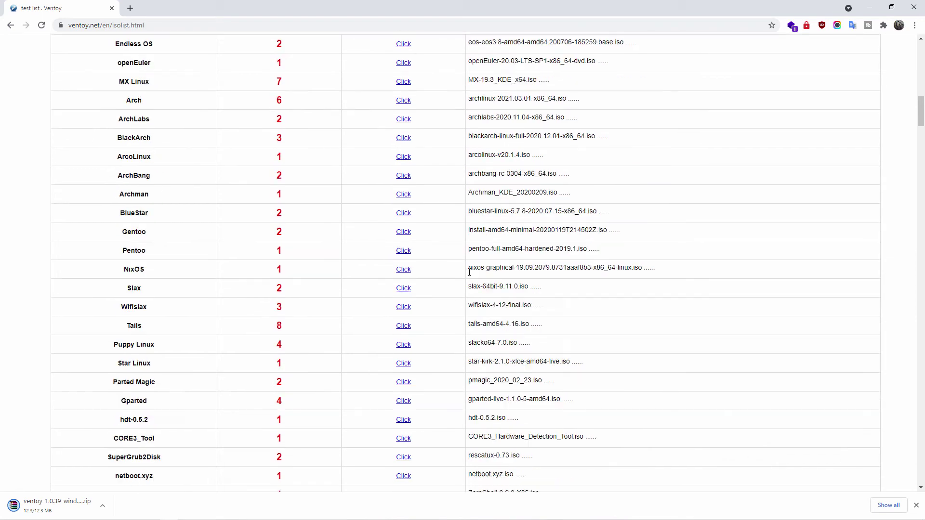
scroll(468, 276, "down", 6)
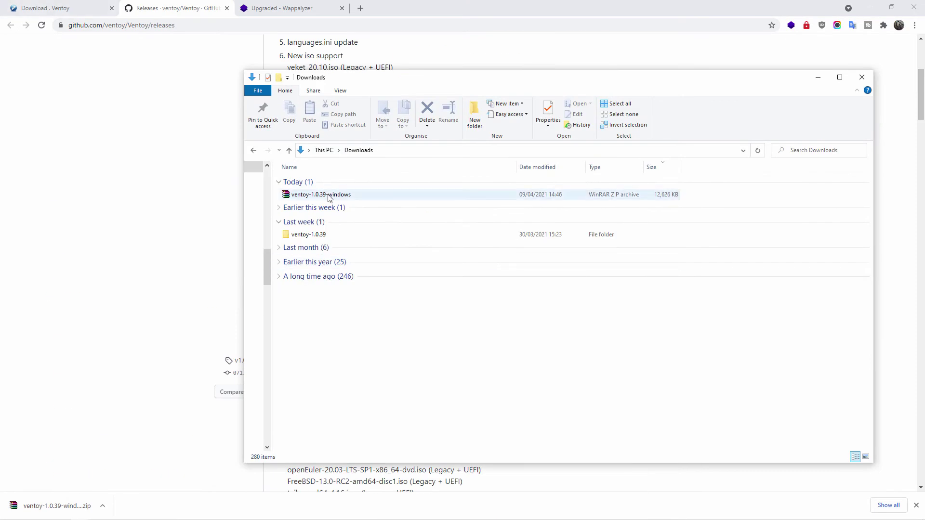
Open the downloaded ventoy-1.0.39-windows archive to view its contents, dismiss the WinRAR licence reminder, and close the archive
left_click(330, 195)
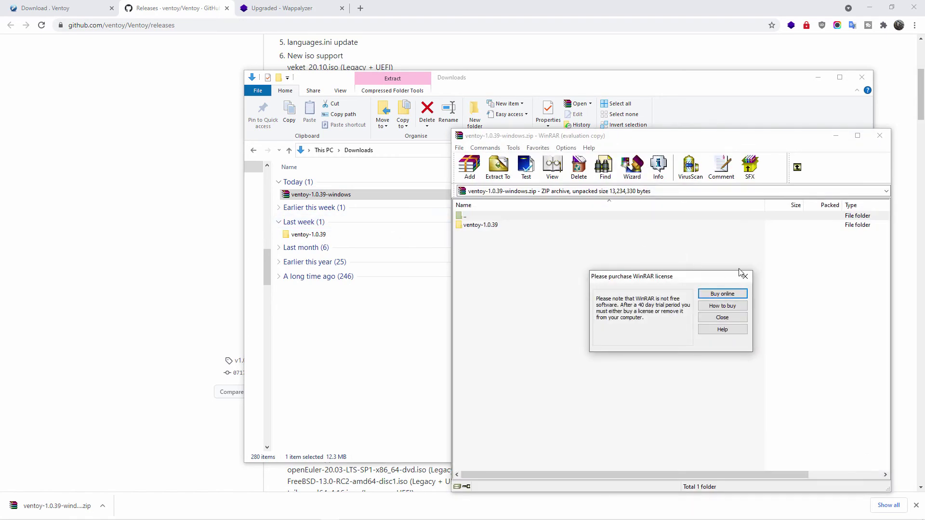
left_click(745, 276)
left_click(492, 225)
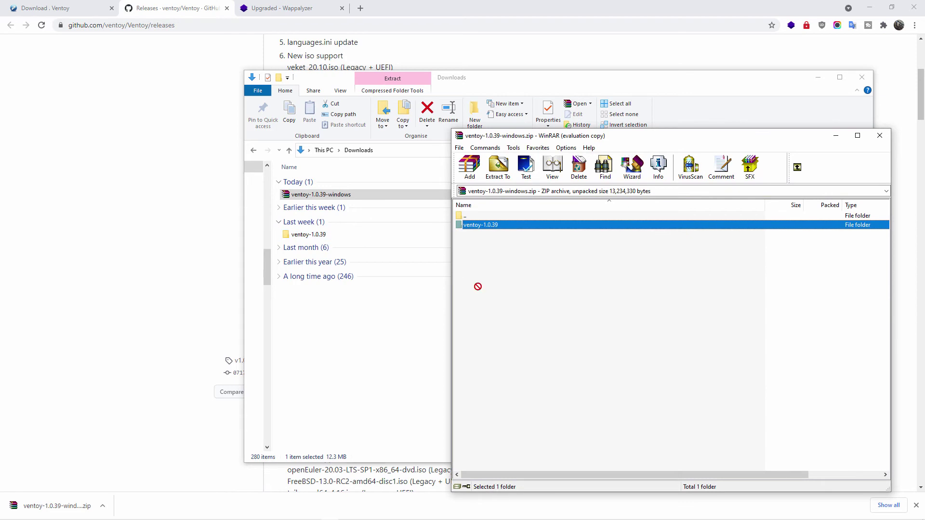
left_click(880, 136)
Open the extracted ventoy-1.0.39 folder in Downloads and close the remaining browser pages
left_click(300, 236)
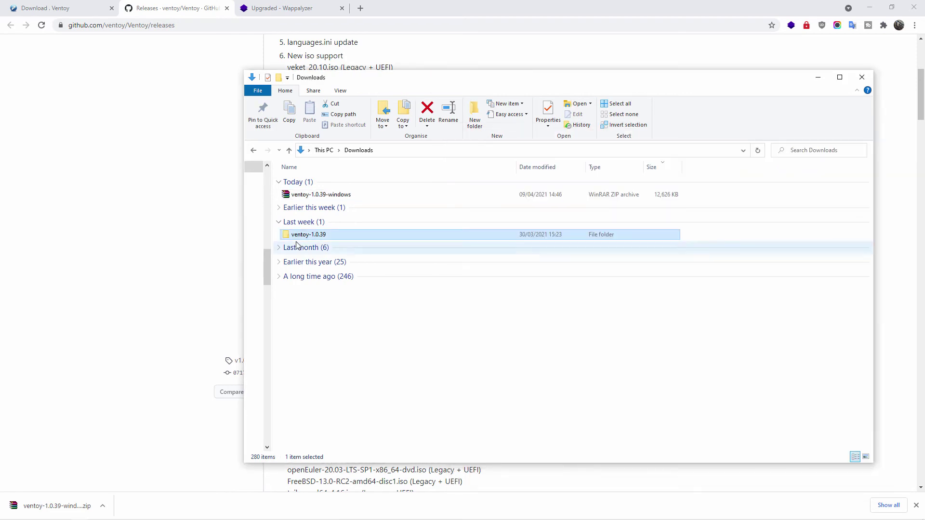
key("Return")
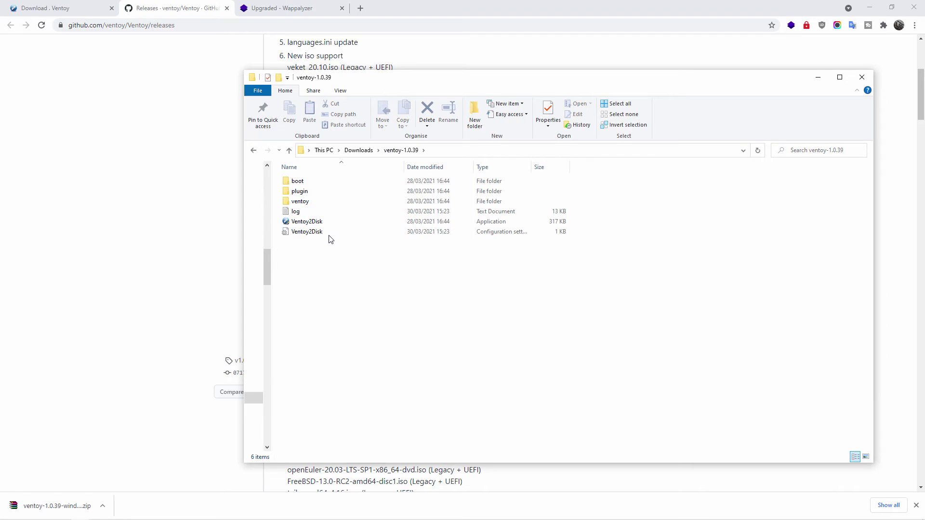
left_click(227, 8)
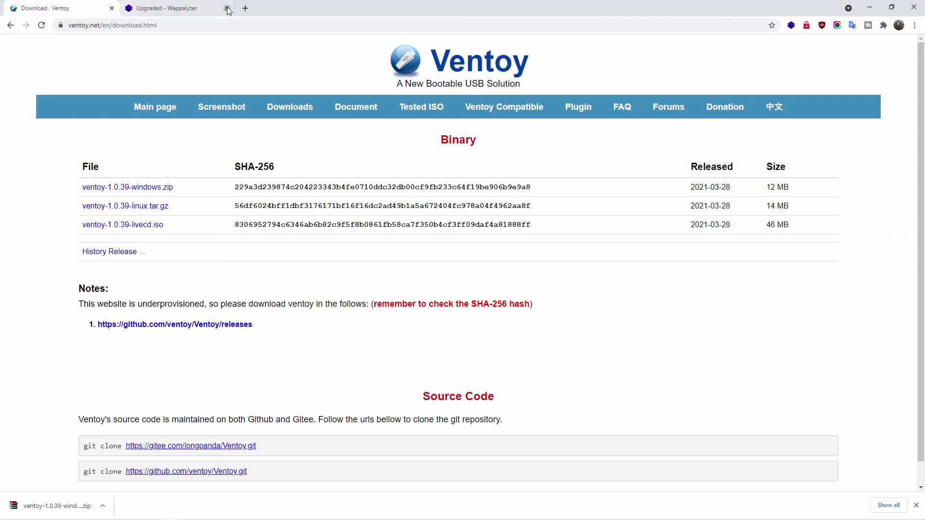
left_click(225, 9)
left_click(112, 8)
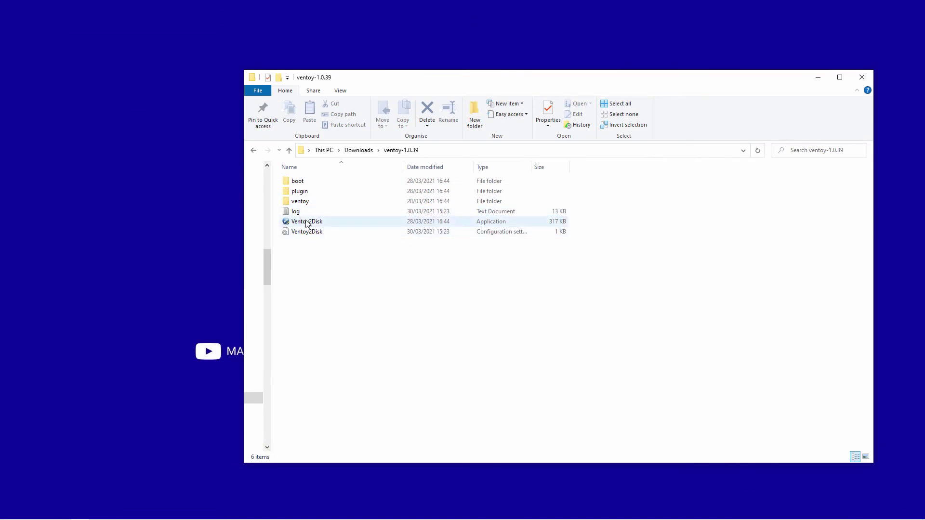
Launch the Ventoy2Disk application and choose the 8GB SanDisk Cruzer as the target device
left_click(306, 221)
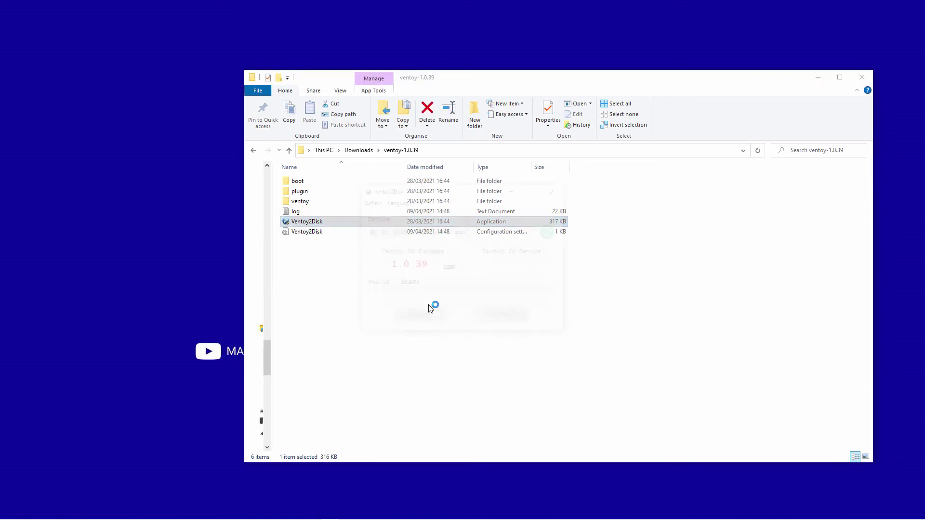
left_click(469, 236)
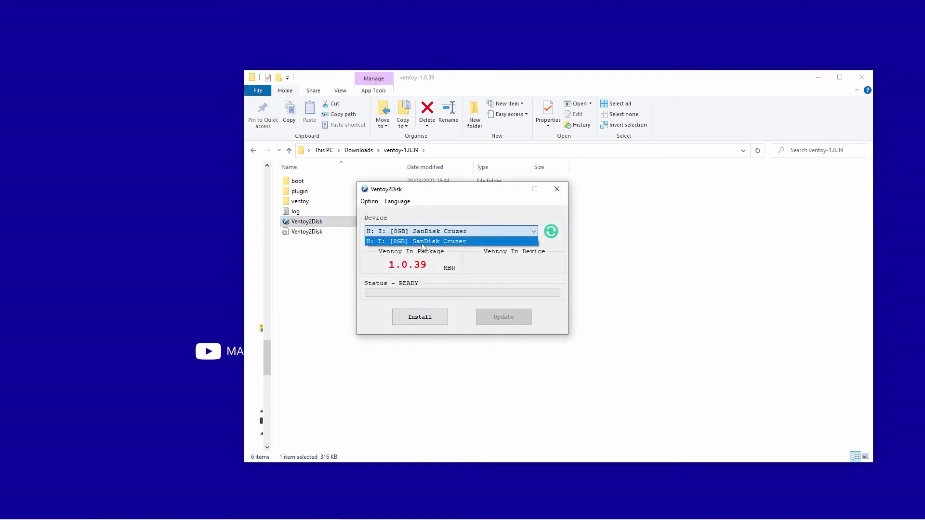
left_click(446, 241)
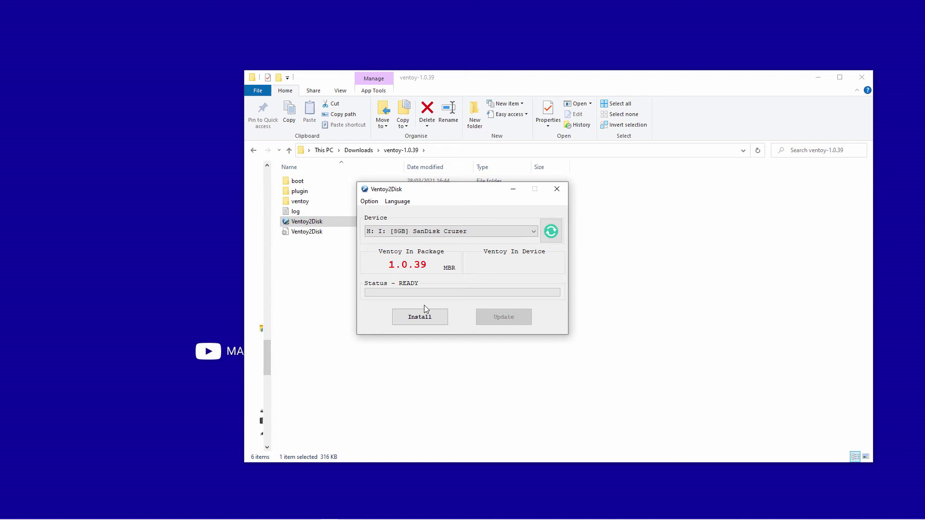
left_click(463, 232)
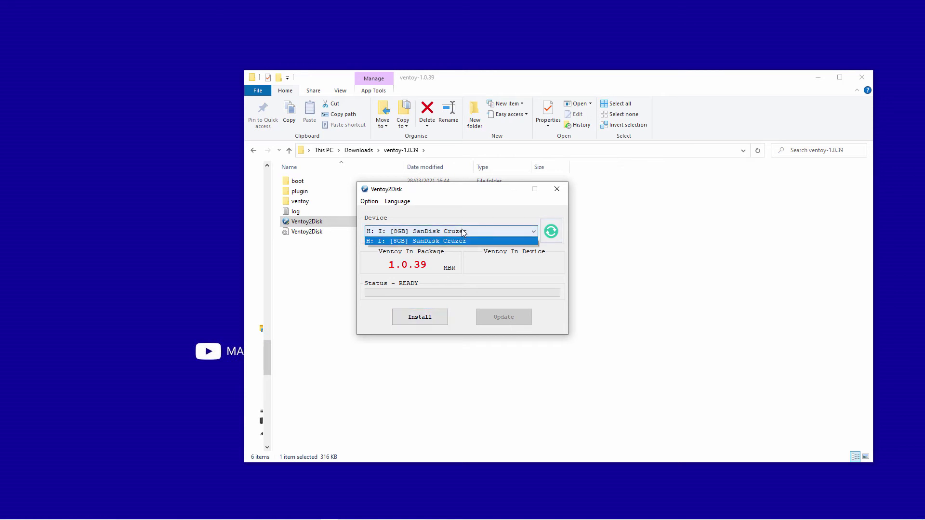
Install Ventoy on the SanDisk Cruzer, accepting the formatting warnings, and close Ventoy2Disk
left_click(411, 314)
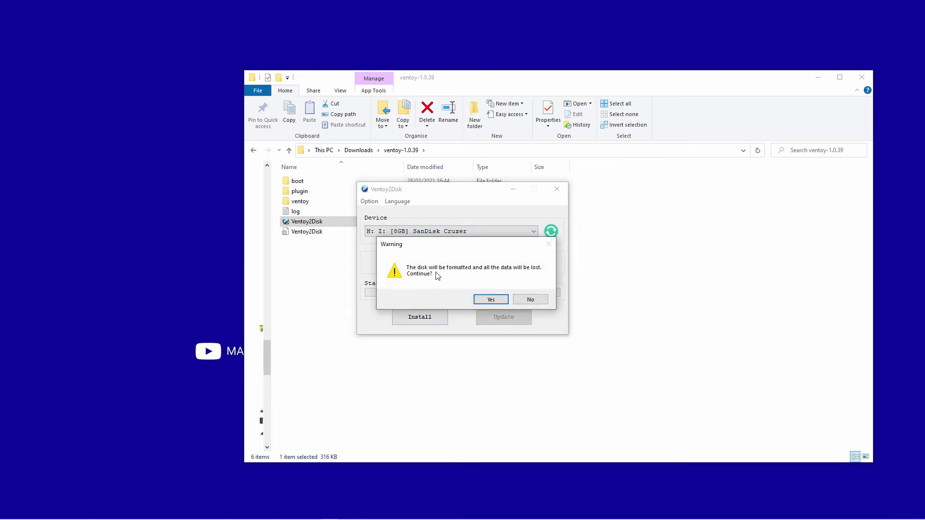
left_click(487, 299)
left_click(488, 300)
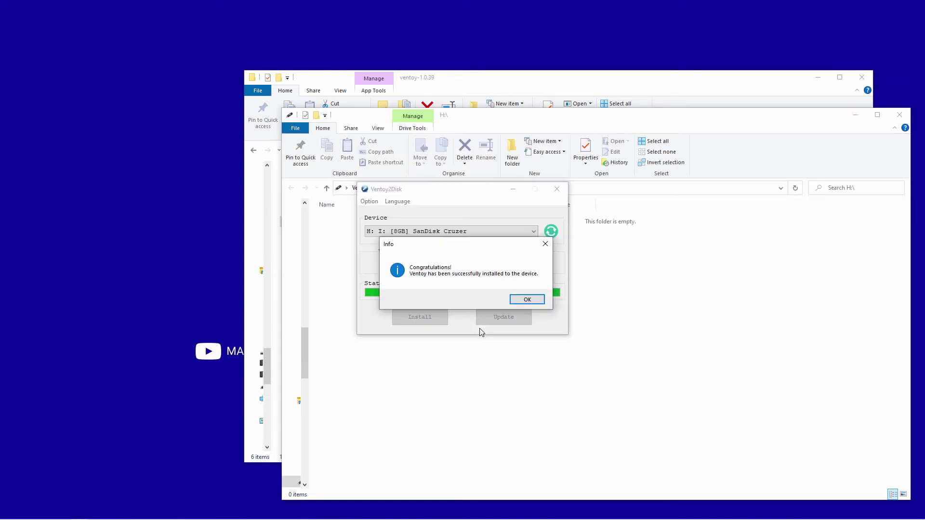
key("Return")
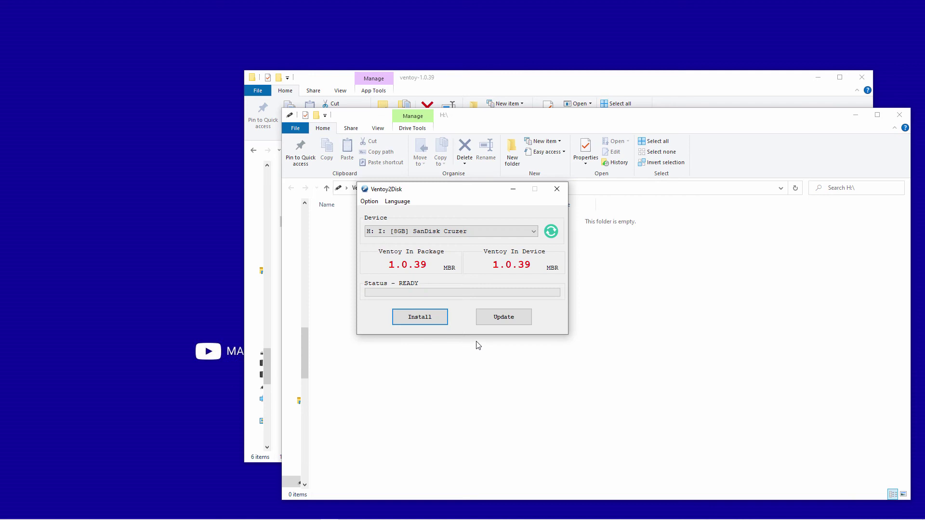
key("alt+F4")
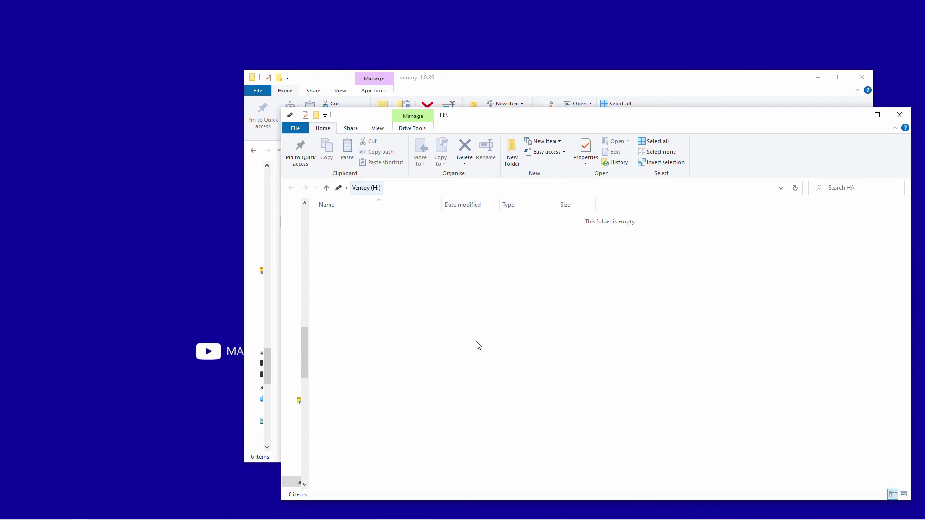
Close the ventoy-1.0.39 folder and arrange the Ventoy (H:) and Ventoy (G:) windows side by side with the file details showing
left_click_drag(328, 77, 146, 34)
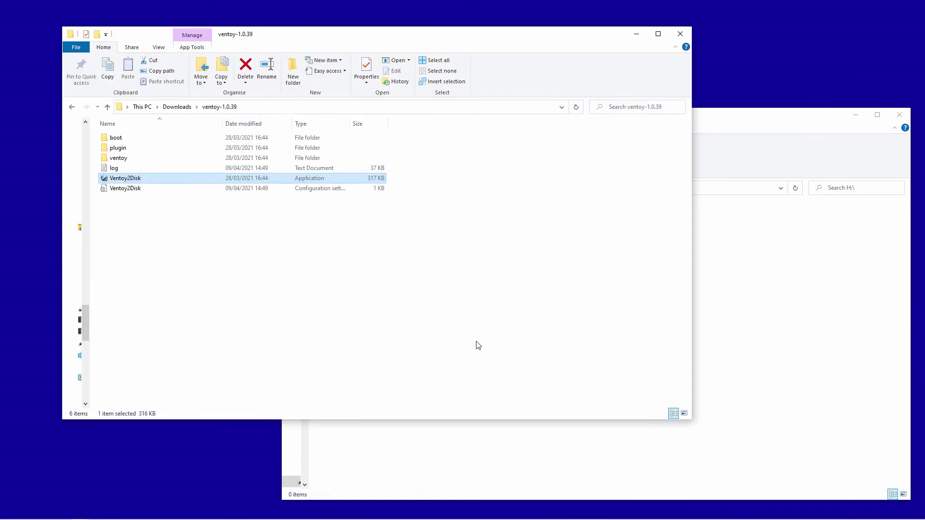
key("alt+F4")
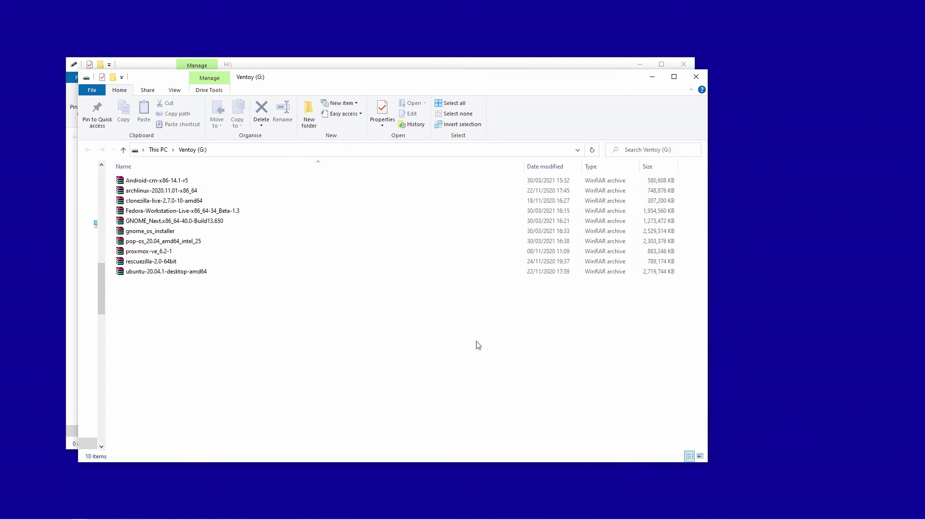
left_click_drag(308, 77, 721, 56)
left_click_drag(658, 285, 563, 155)
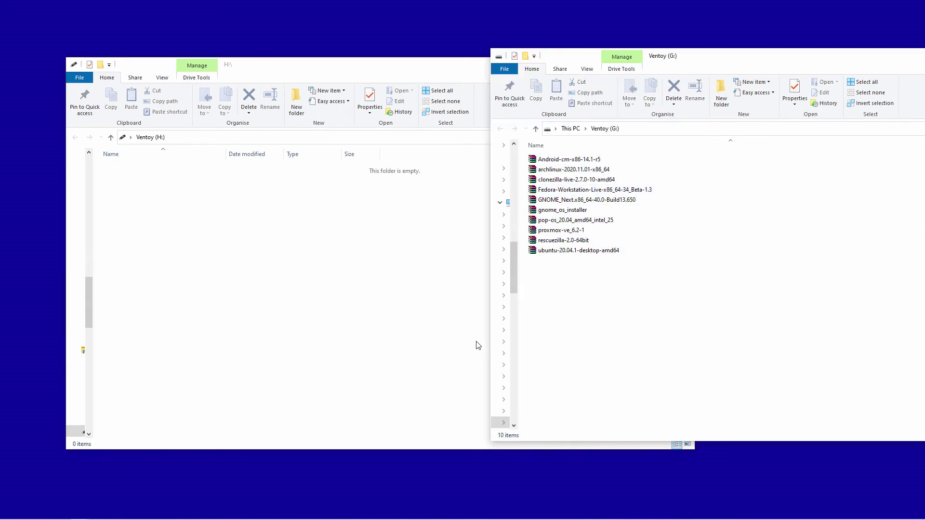
left_click_drag(489, 345, 706, 345)
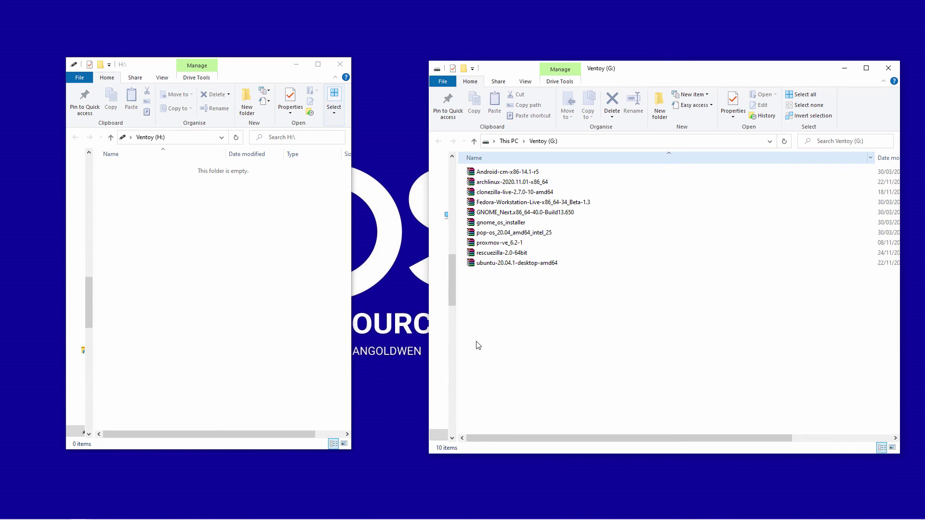
left_click_drag(874, 158, 659, 158)
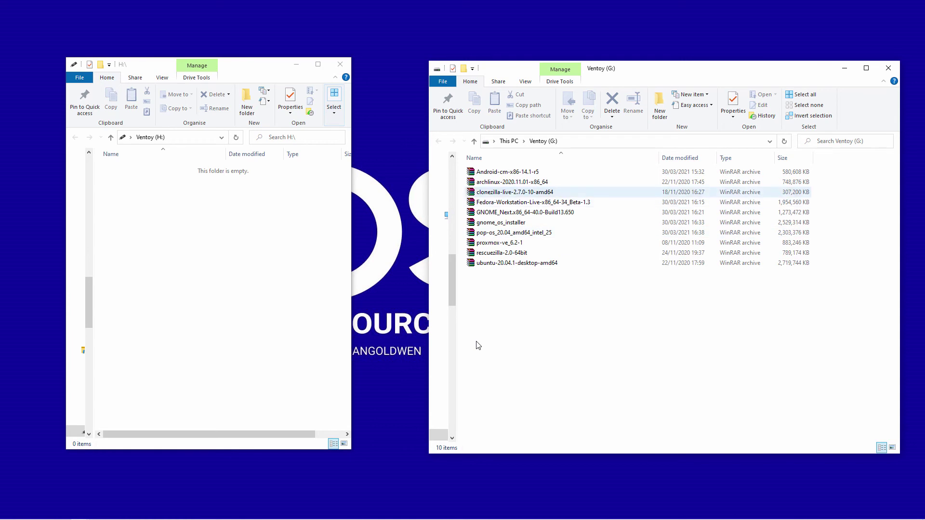
Copy the clonezilla-live-2.7.0-10-amd64 image from Ventoy (G:) to the Ventoy (H:) drive
left_click(504, 193)
mouse_move(505, 193)
left_mouse_down()
mouse_move(126, 318)
mouse_move(173, 280)
left_mouse_up()
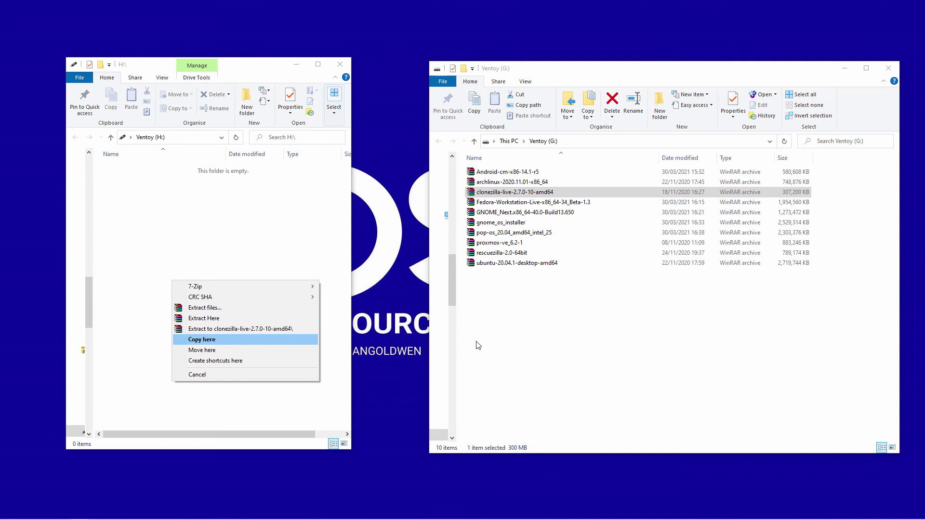
left_click(202, 340)
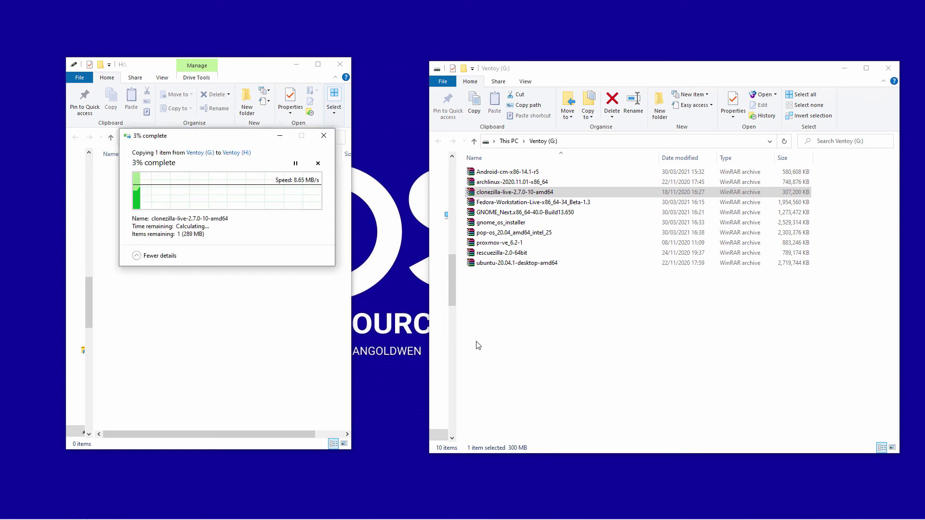
Copy the Android-cm-x86-14.1-r5 image from Ventoy (G:) to Ventoy (H:) and close the Ventoy (G:) window
left_click_drag(508, 172, 273, 319)
key("Down")
key("Down")
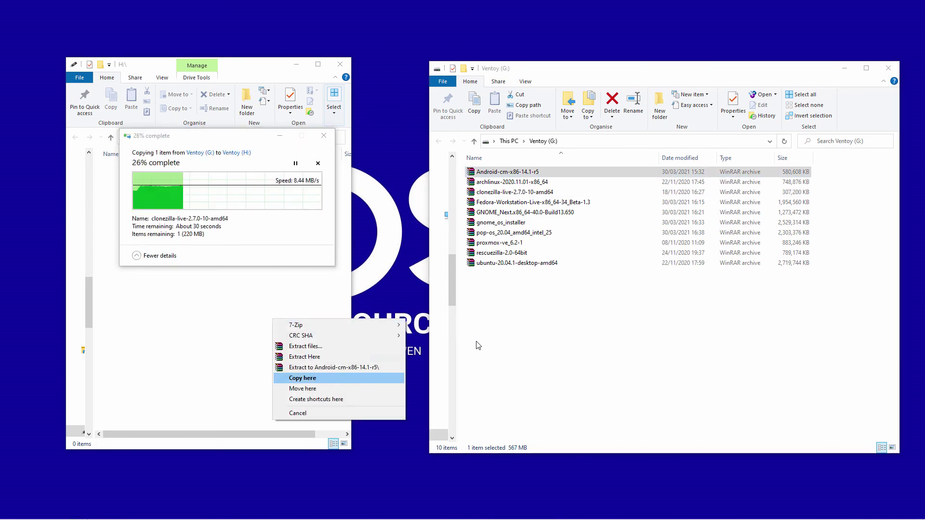
key("Return")
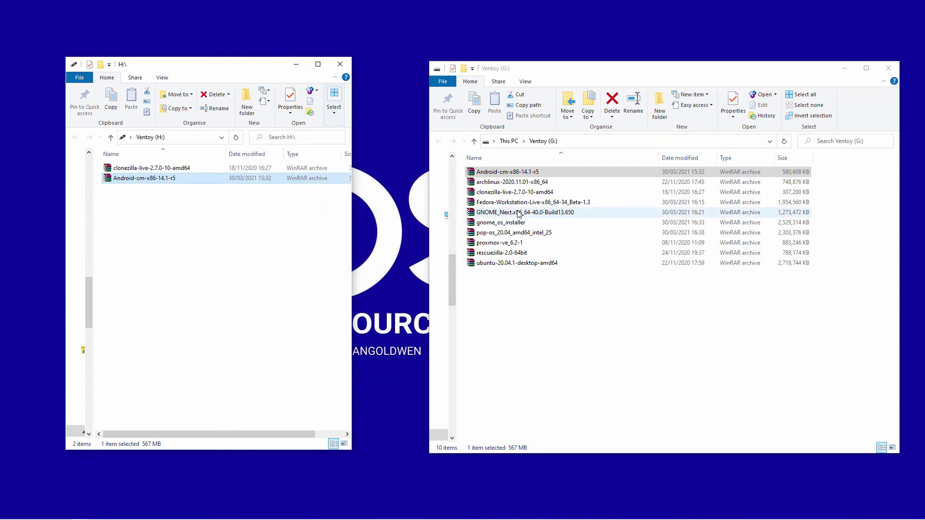
left_click(888, 69)
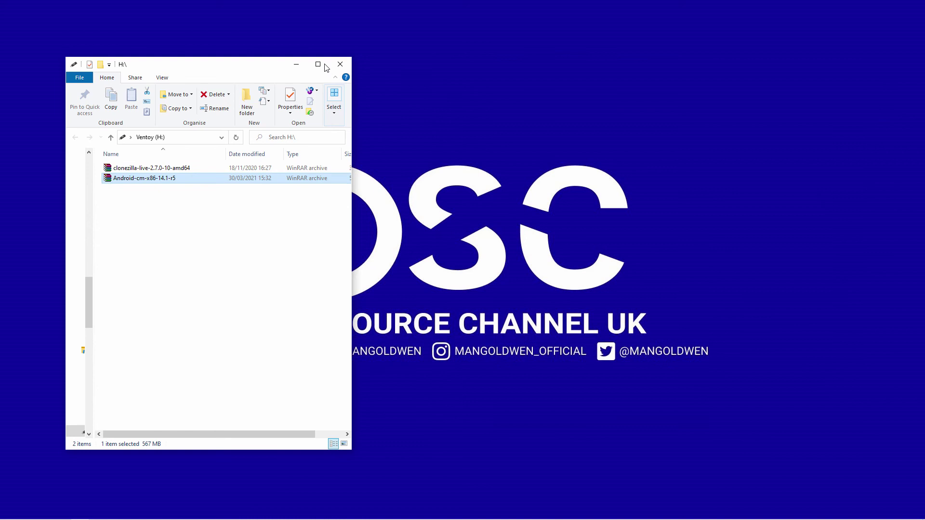
left_click_drag(211, 63, 656, 89)
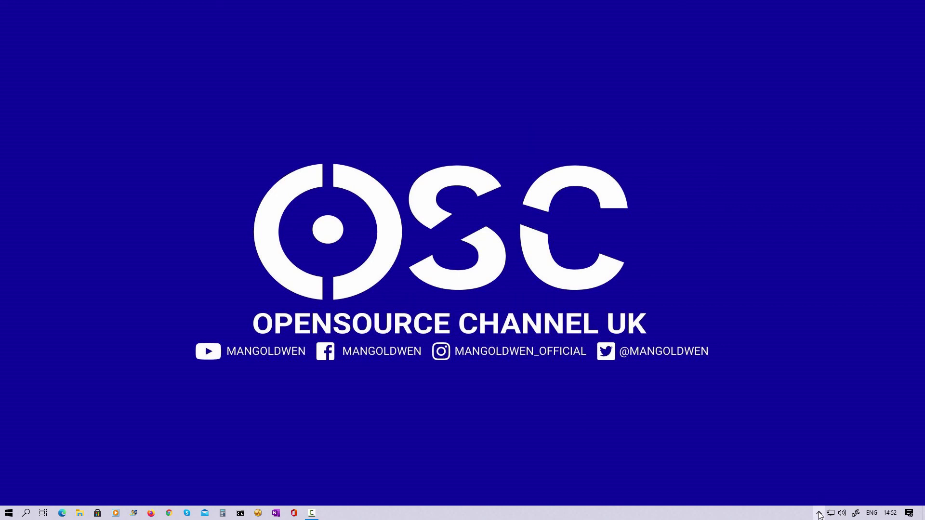
Safely eject the Cruzer Micro drive holding Ventoy (H:)
left_click(819, 514)
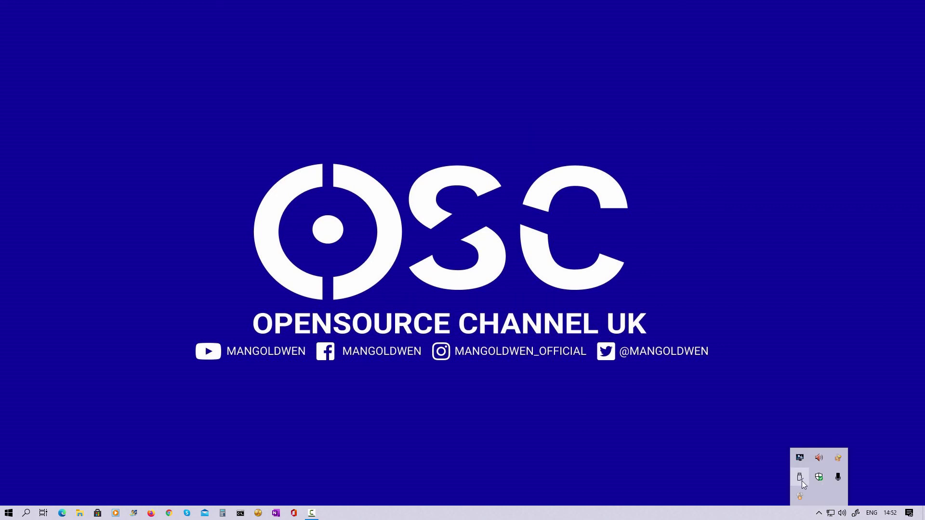
left_click(802, 481)
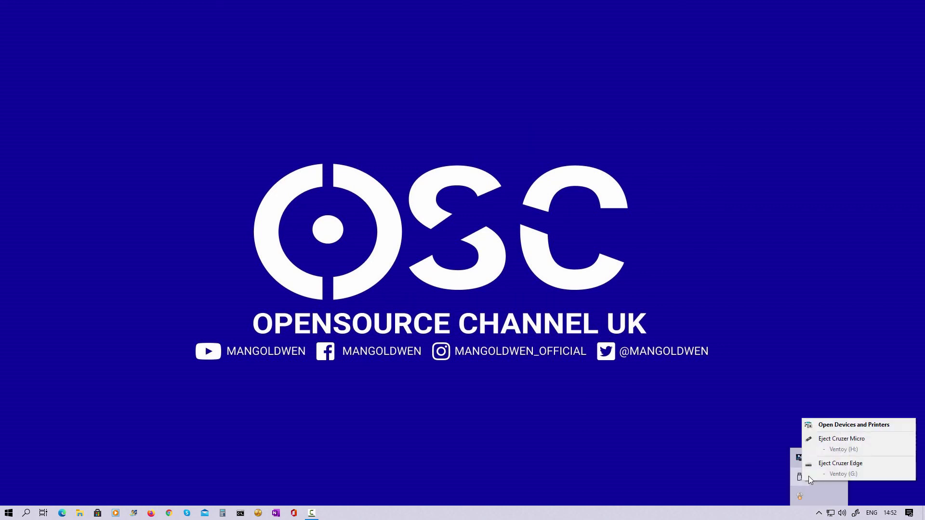
left_click(853, 440)
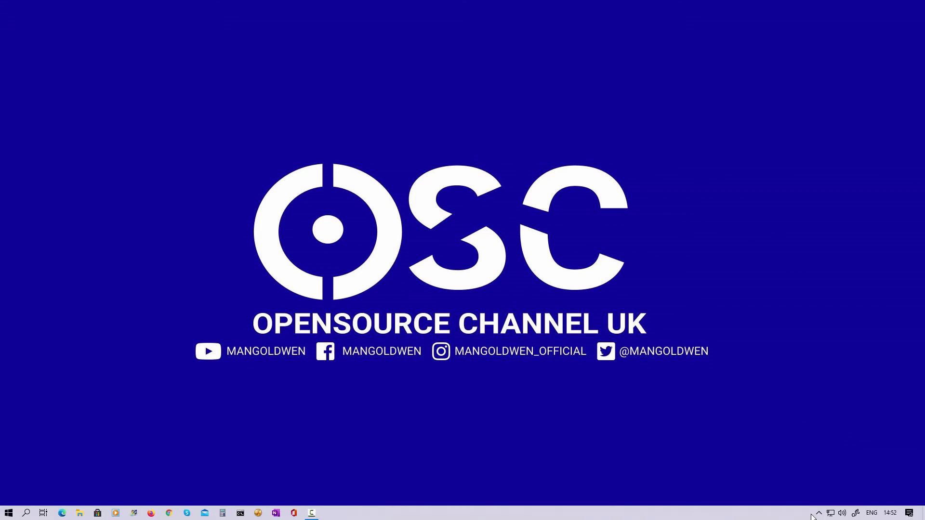
left_click(814, 514)
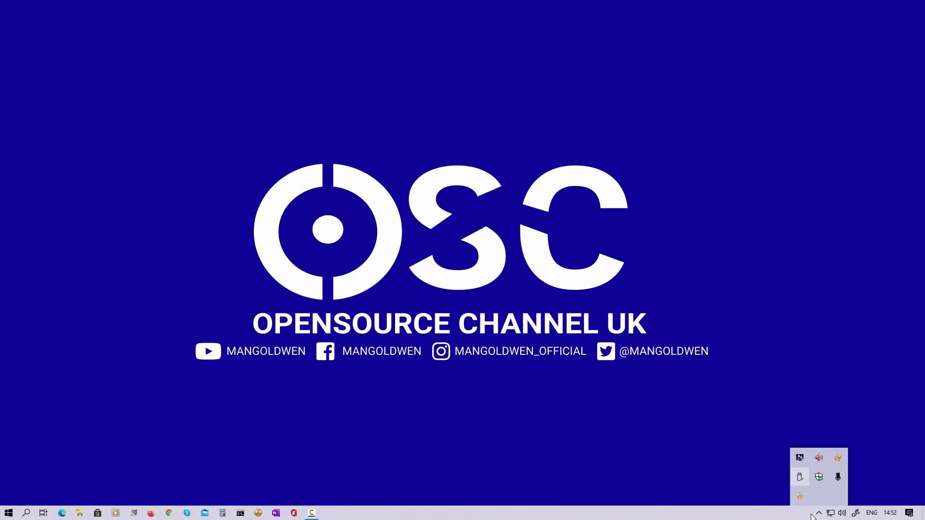
left_click(799, 477)
key("Return")
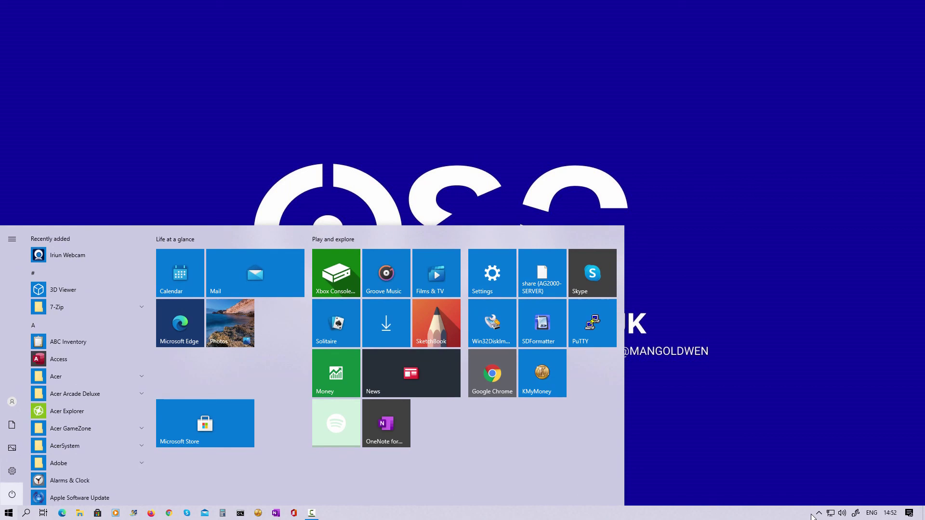
Restart the computer so it can boot from the Ventoy USB drive
key("Return")
key("Up")
key("Up")
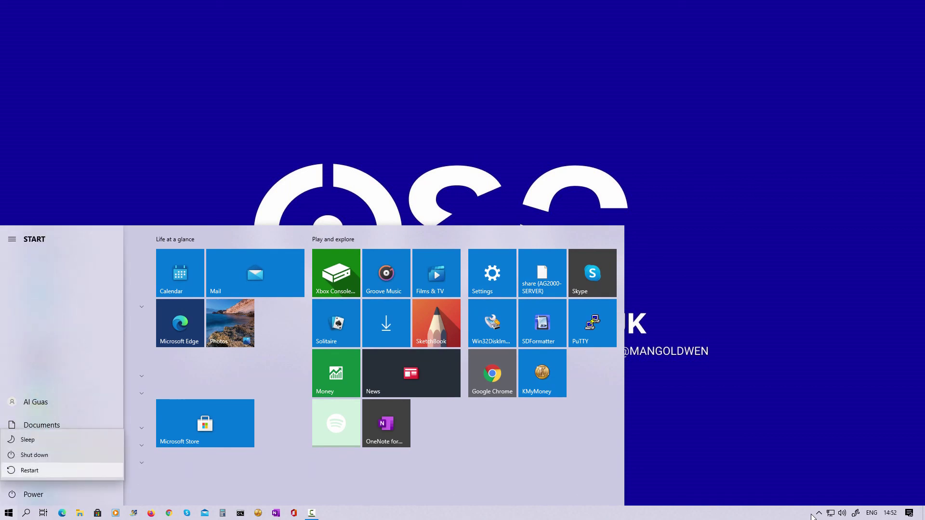
key("Down")
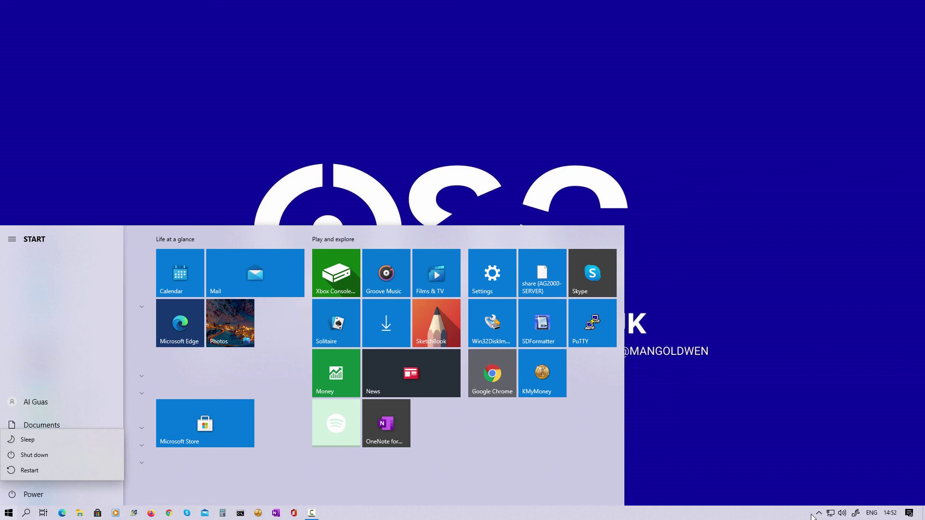
key("Return")
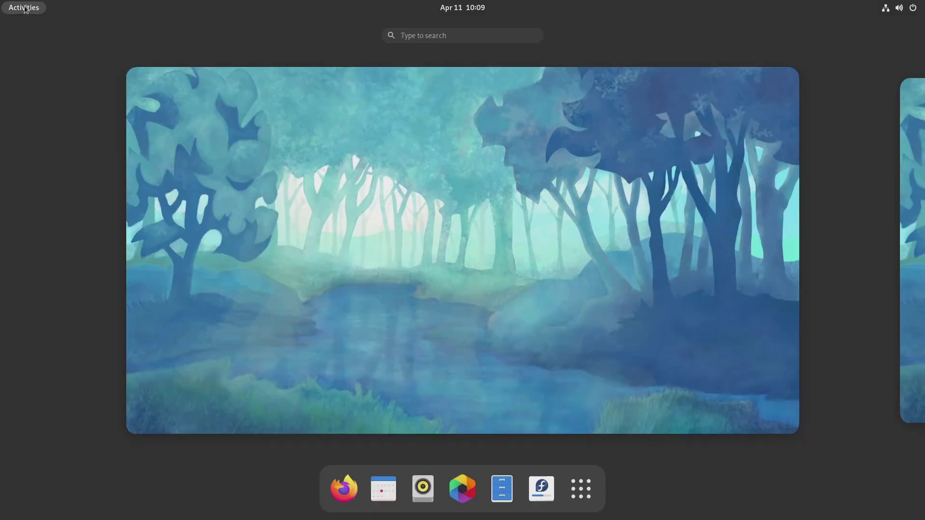
Look through the installed applications on the Fedora desktop, open Calculator and close it again
left_click(581, 489)
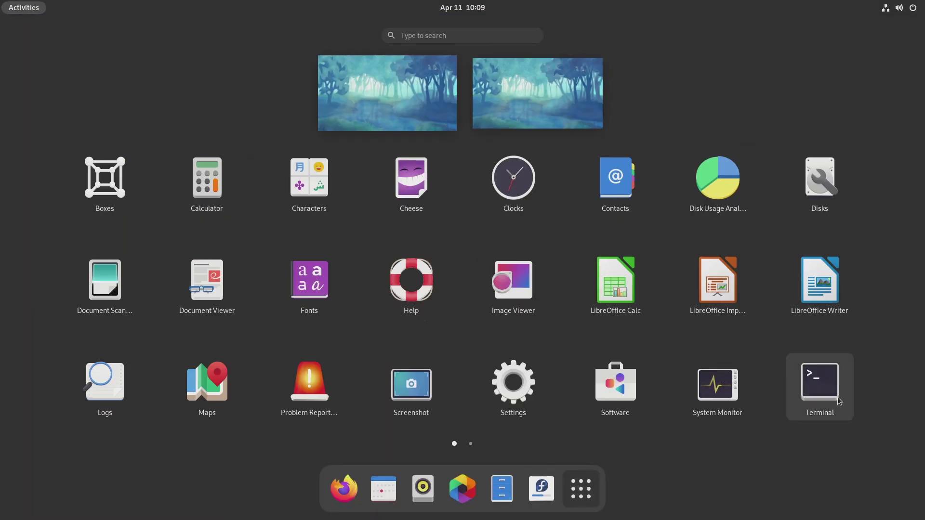
left_click(207, 181)
key("ctrl+q")
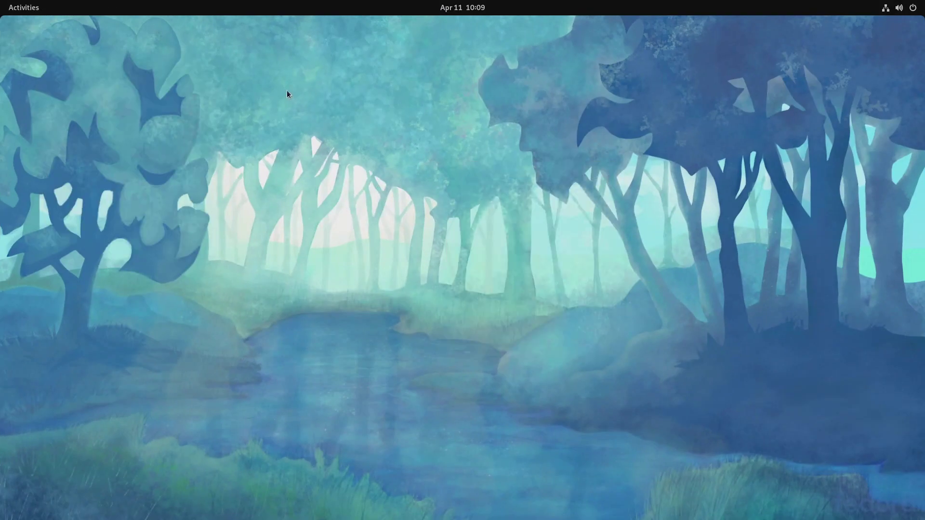